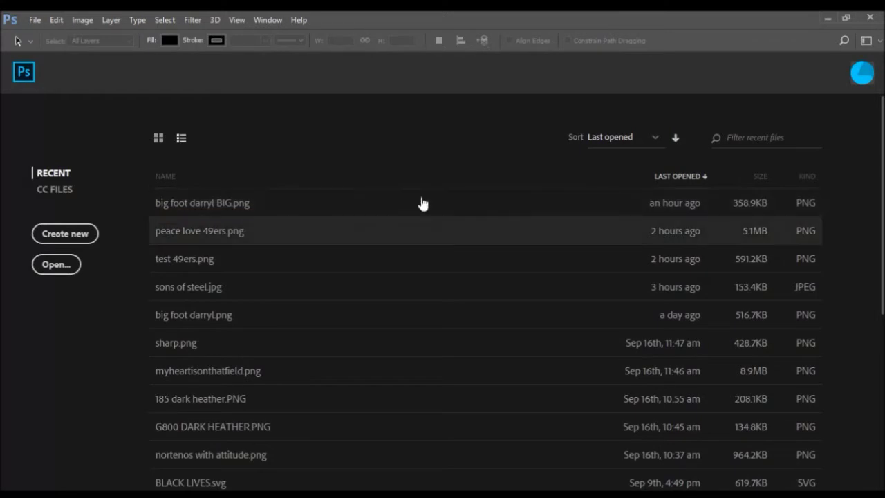
Open 'big foot darryl BIG.png' from the big foot folder
click(56, 265)
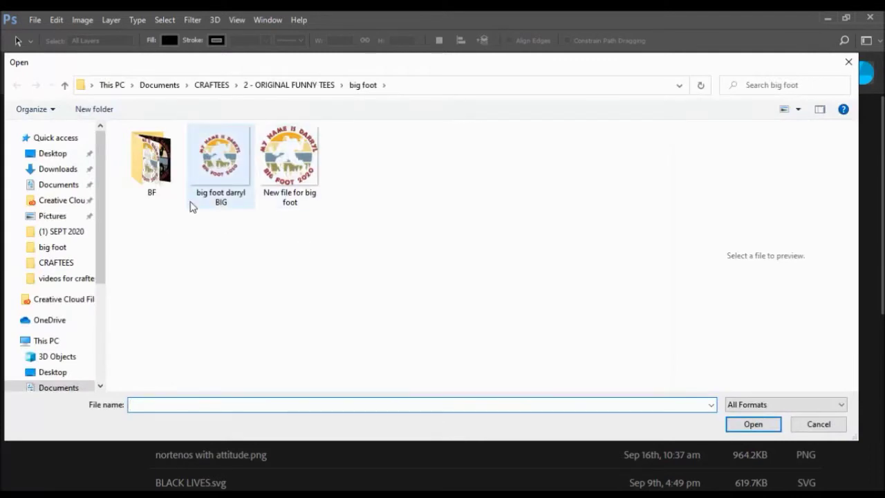
click(219, 179)
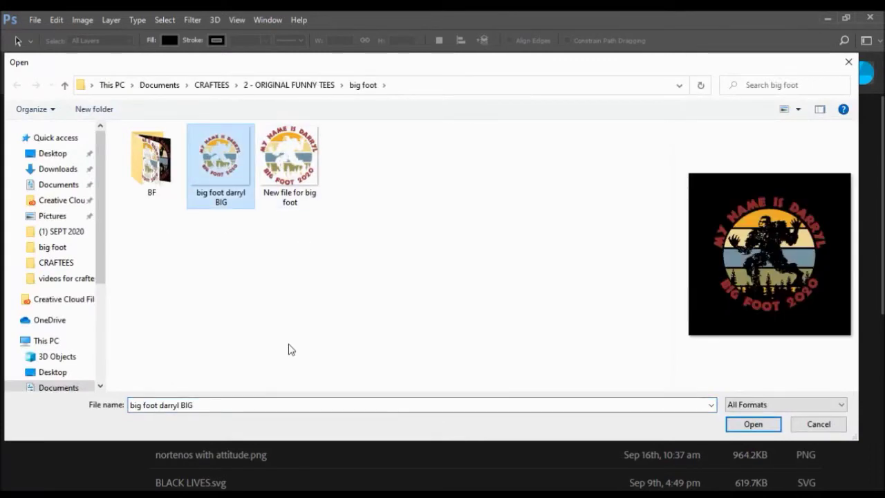
click(757, 424)
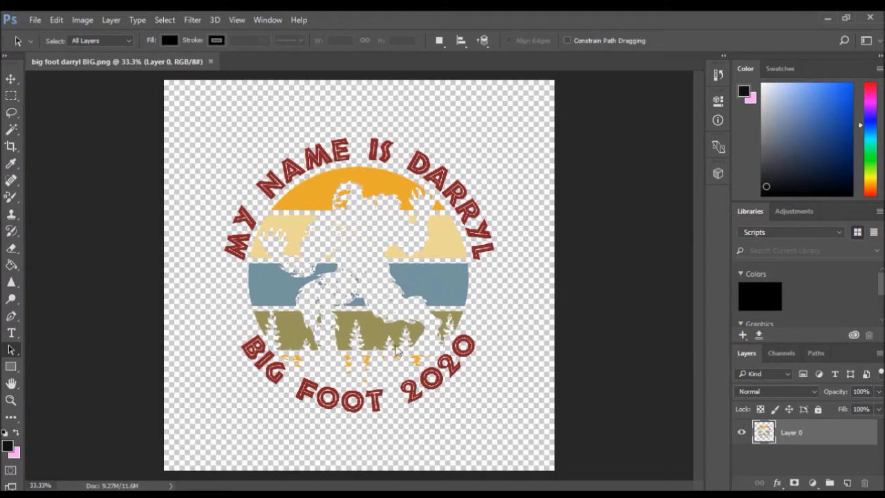
click(81, 19)
click(111, 113)
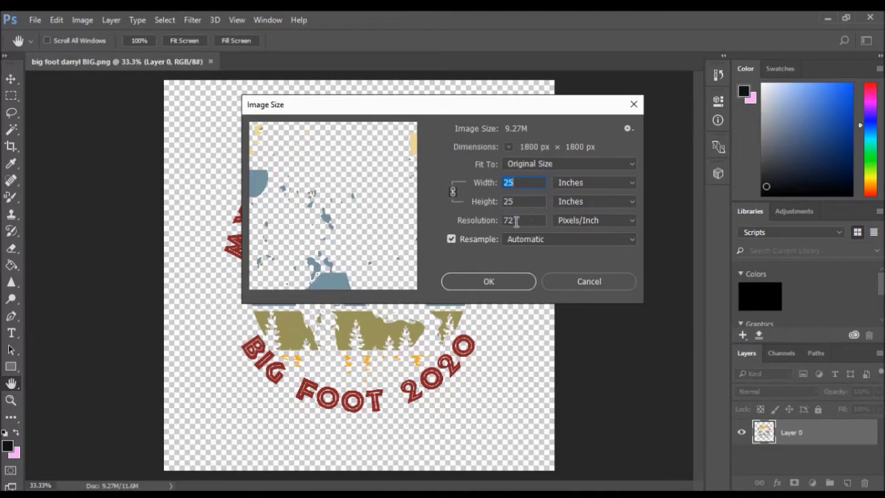
mouse_move(415, 234)
click(361, 278)
click(361, 278)
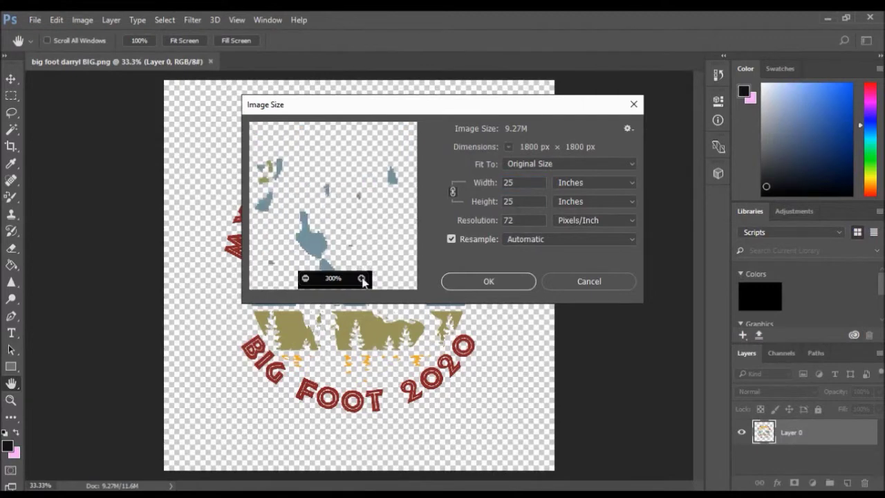
click(361, 278)
click(361, 277)
drag(336, 249, 337, 200)
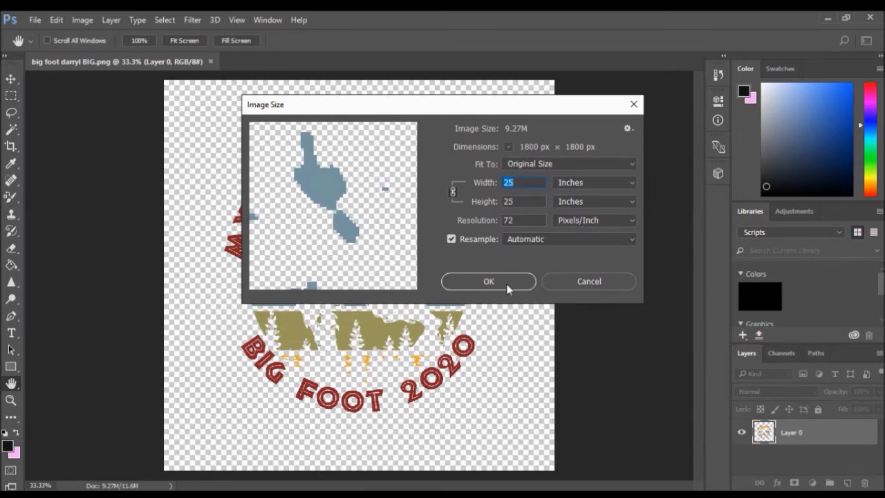
click(577, 279)
Crop all four canvas edges in tight to the circular Bigfoot artwork and apply the crop
key(a)
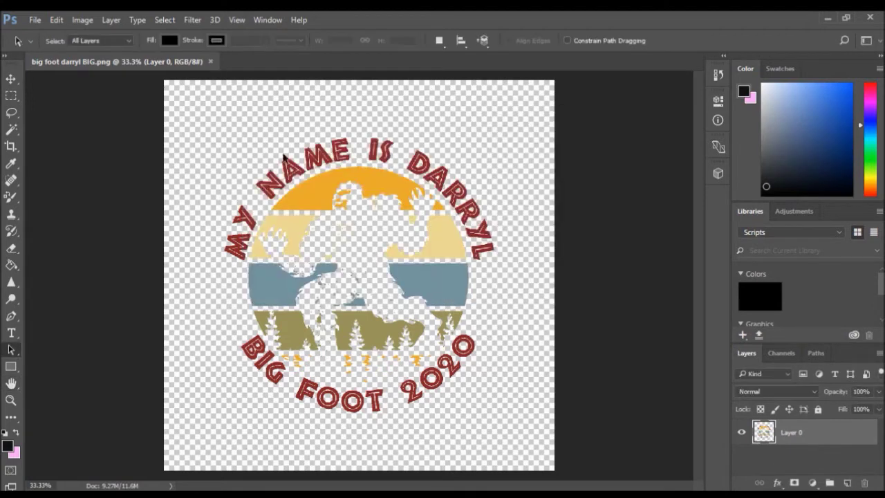
click(11, 146)
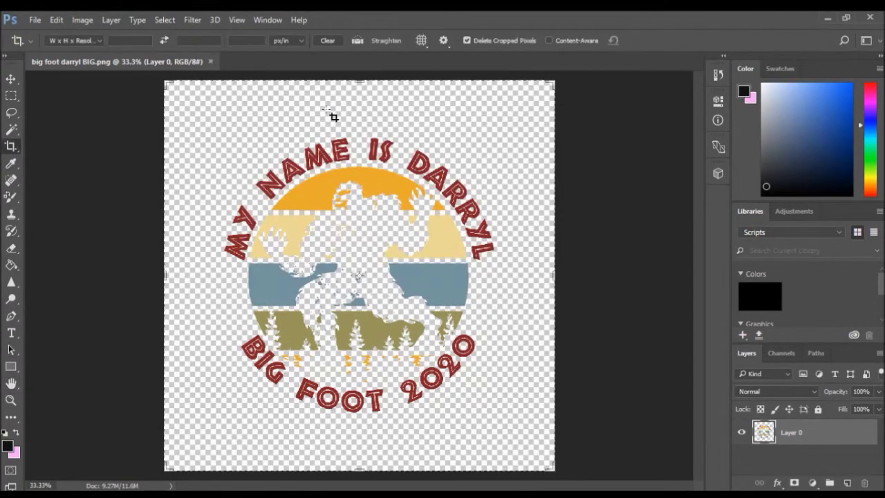
drag(353, 81, 353, 110)
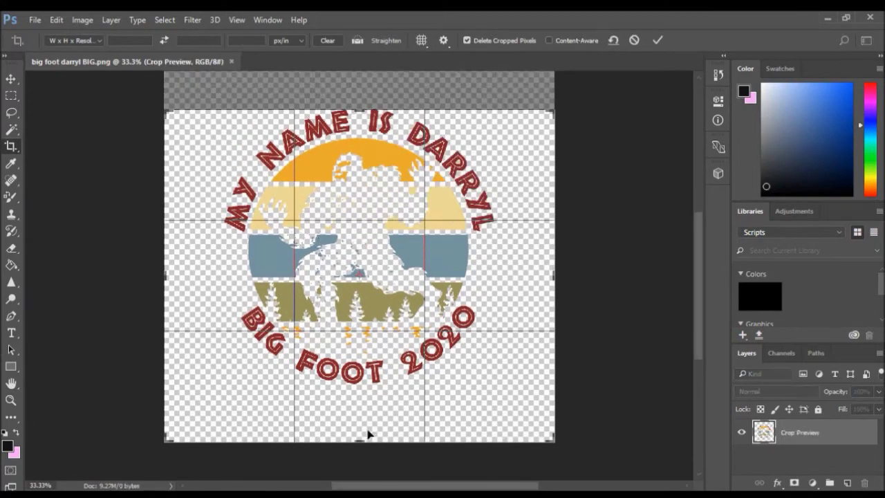
drag(361, 436, 367, 413)
drag(160, 278, 192, 276)
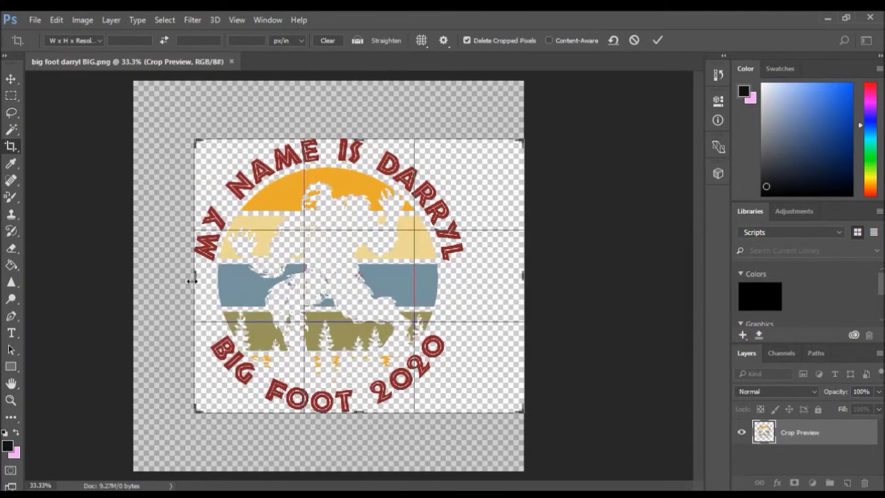
drag(518, 275, 491, 277)
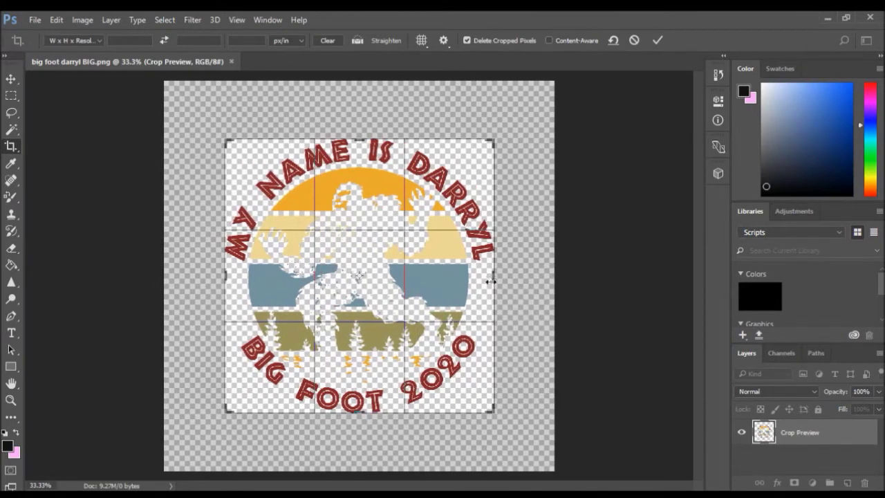
click(11, 349)
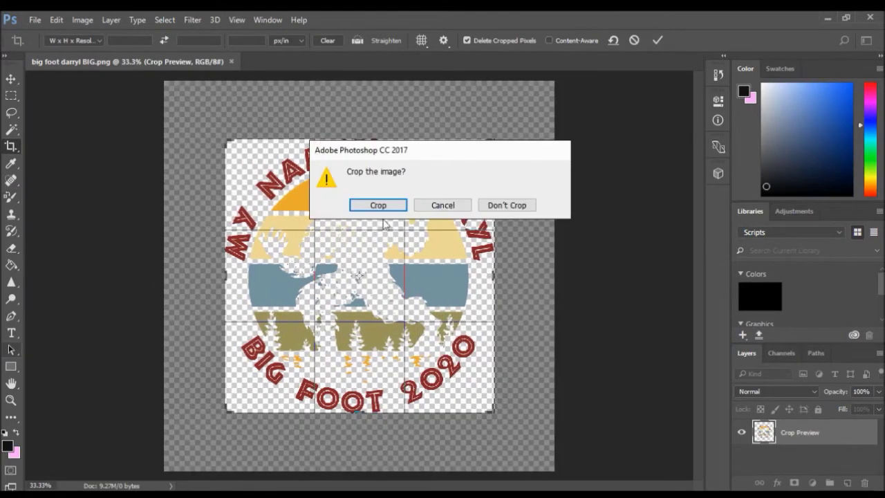
click(391, 204)
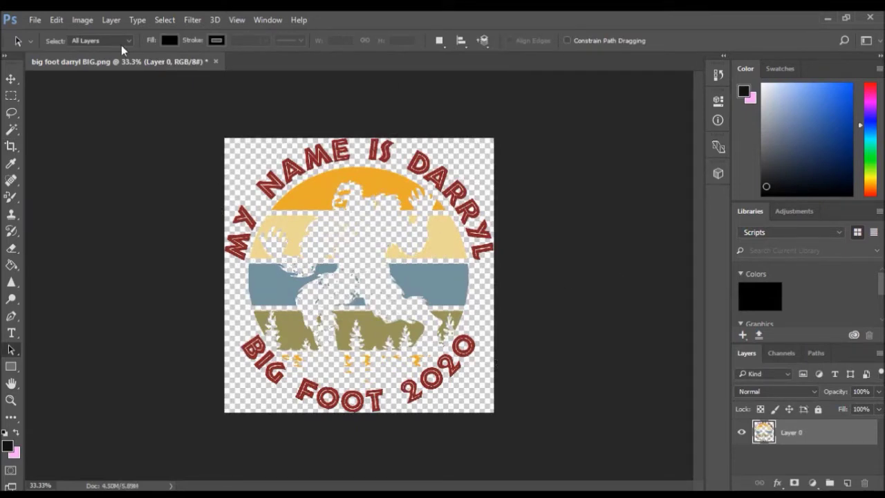
In Image Size, set Width to 10.5 inches and Resolution to 300 Pixels/Inch
click(83, 20)
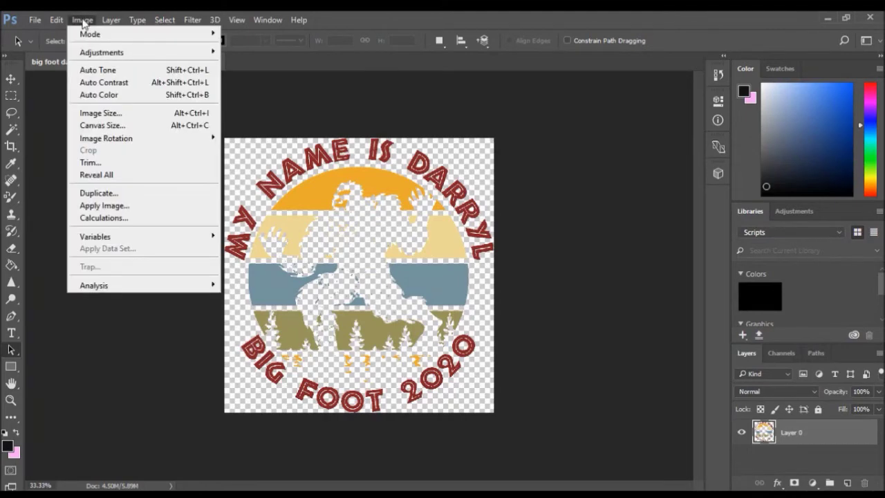
click(108, 114)
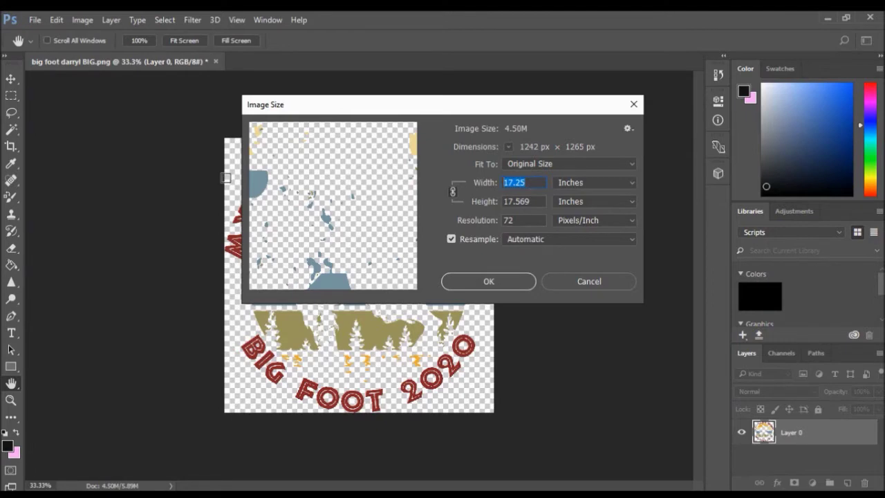
text(10)
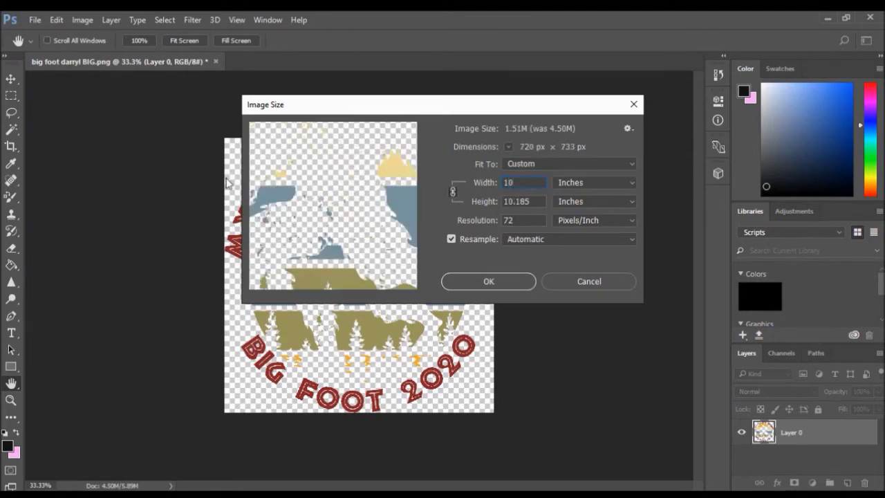
text(.5)
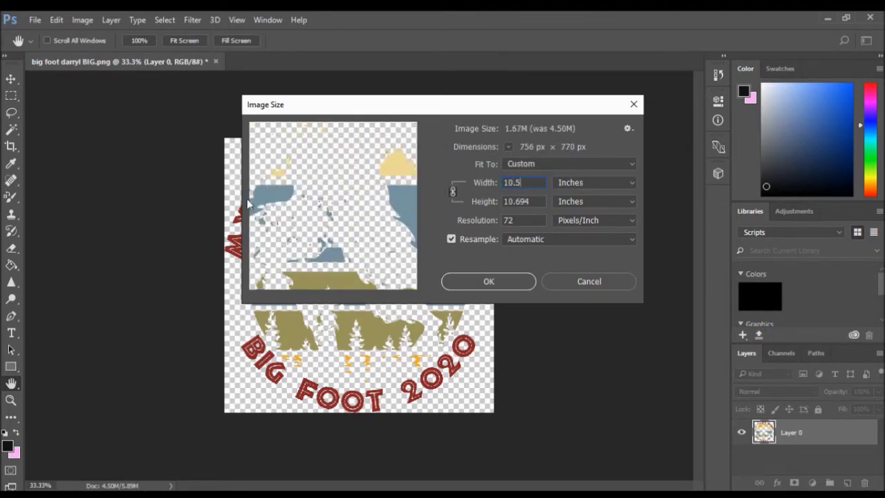
key(Tab)
key(Tab)
text(300)
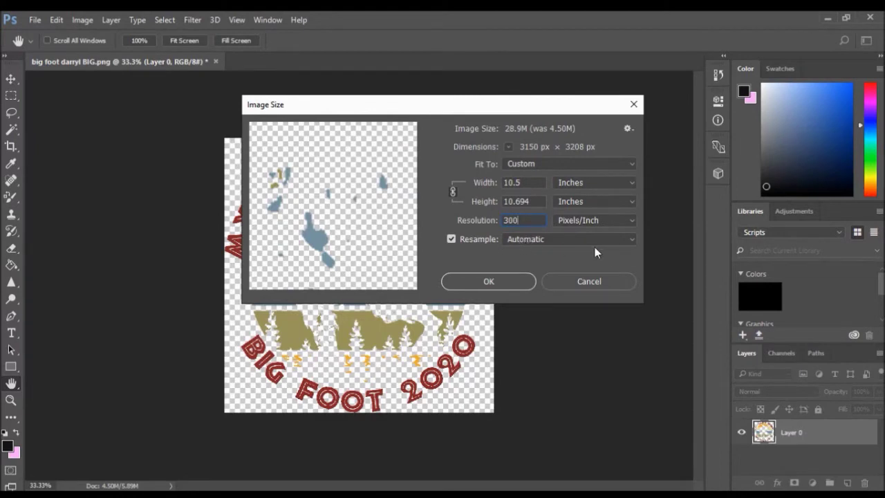
click(630, 239)
click(489, 284)
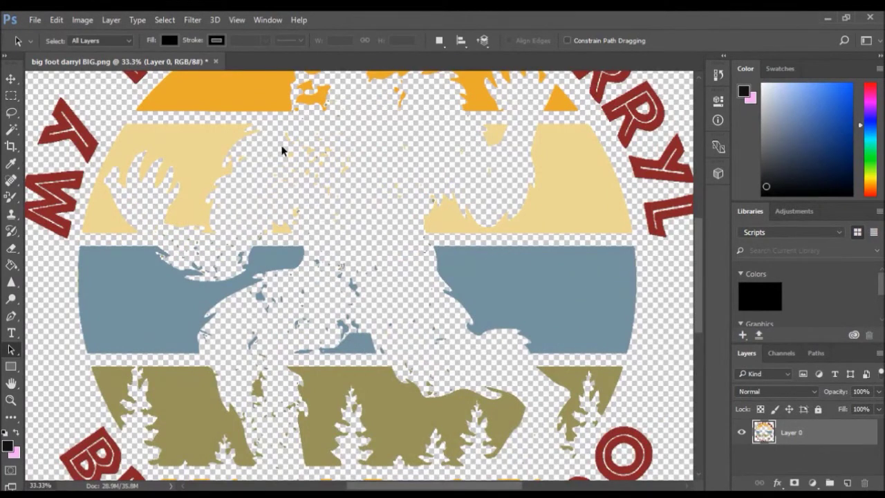
Fit the whole 3150 × 3208 px image in the window with View > Fit on Screen
click(237, 20)
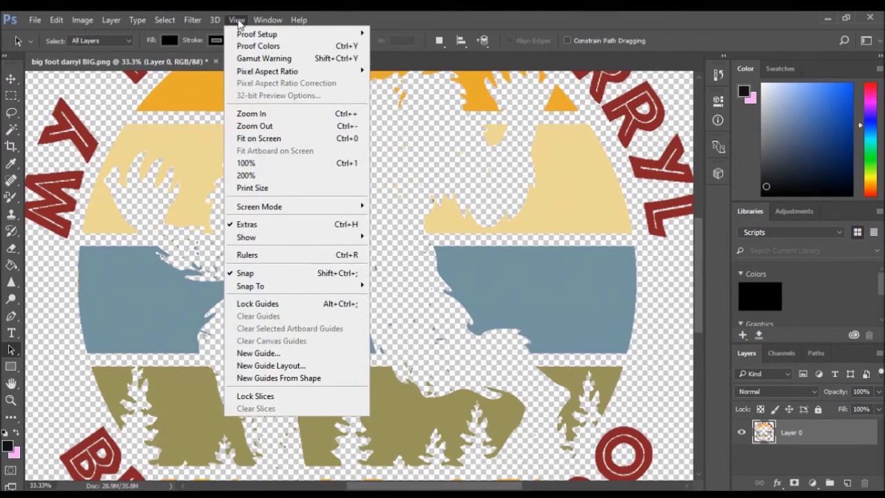
click(283, 141)
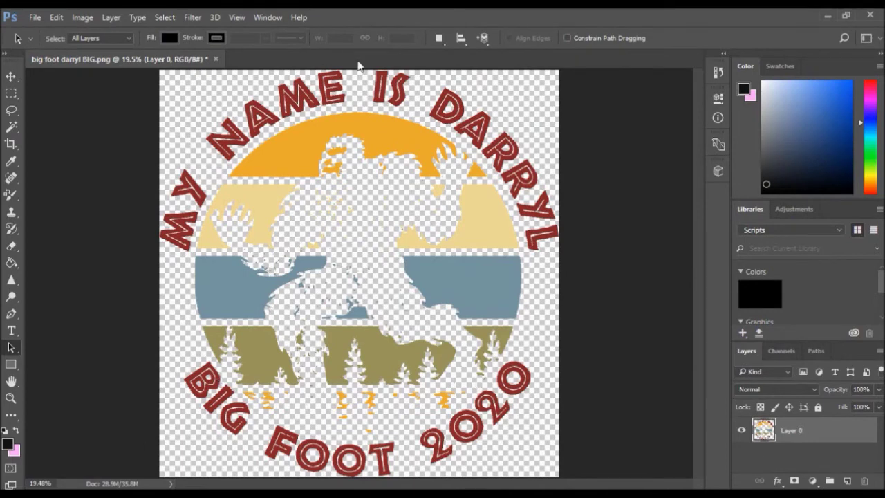
click(83, 20)
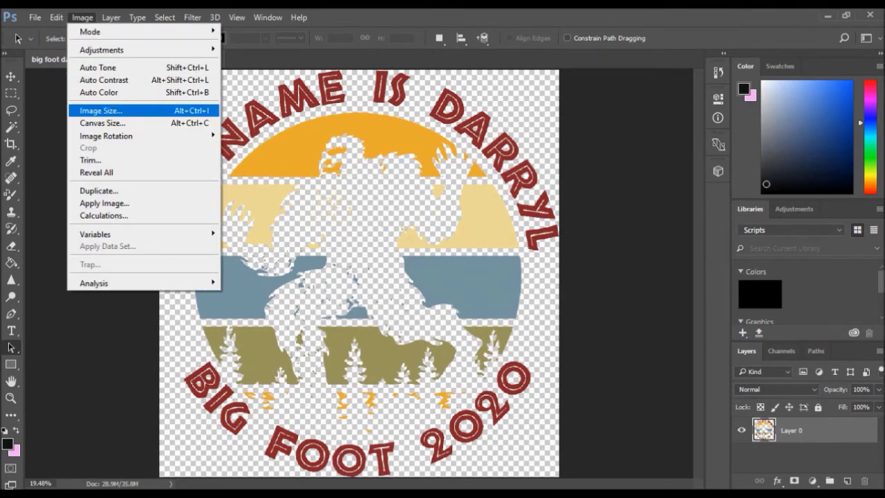
click(97, 112)
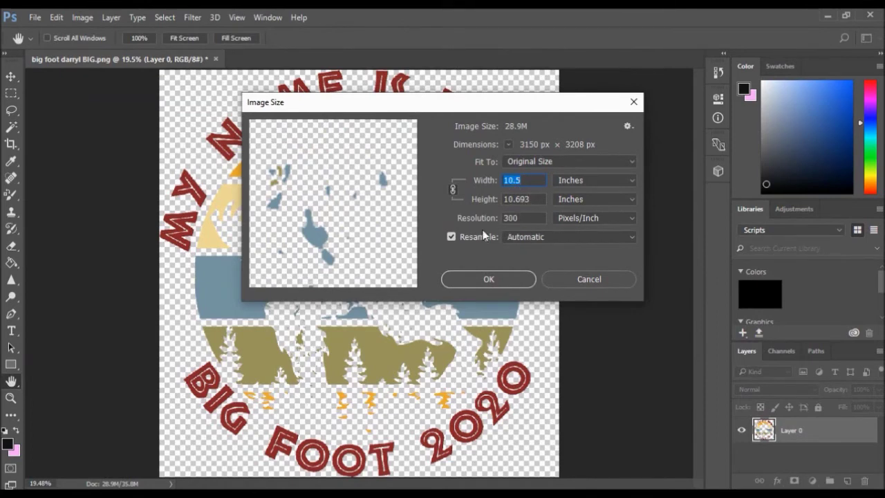
click(361, 276)
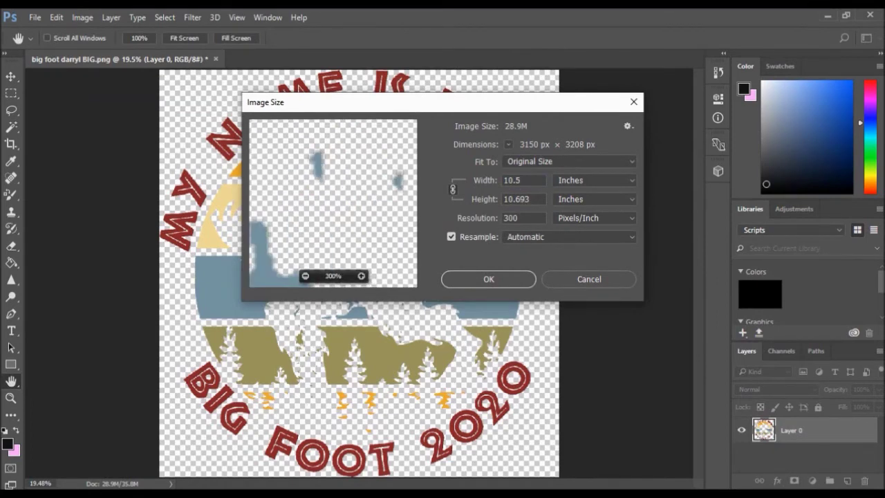
click(361, 276)
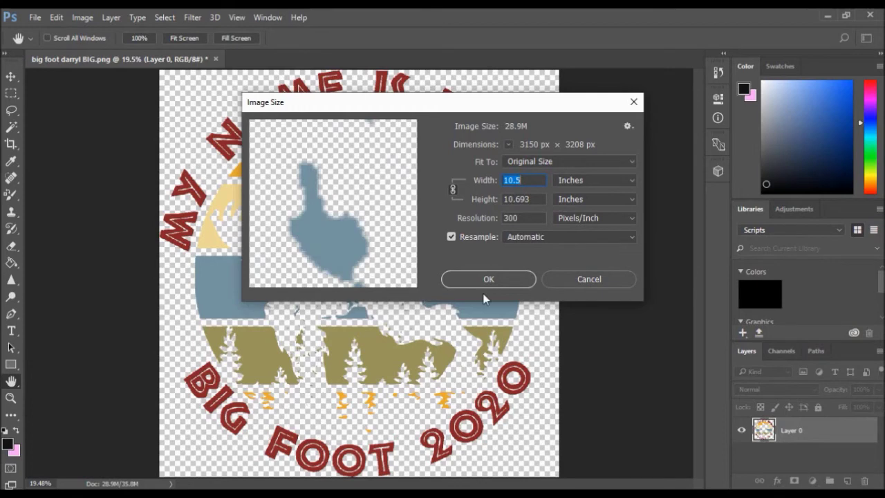
click(500, 279)
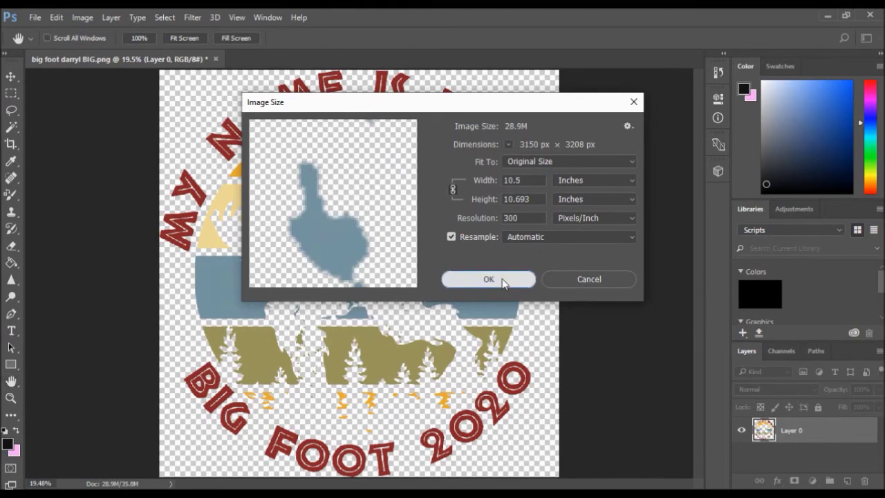
Quick Export the design as PNG, overwriting 'New file for big foot.png' in the big foot folder
click(35, 18)
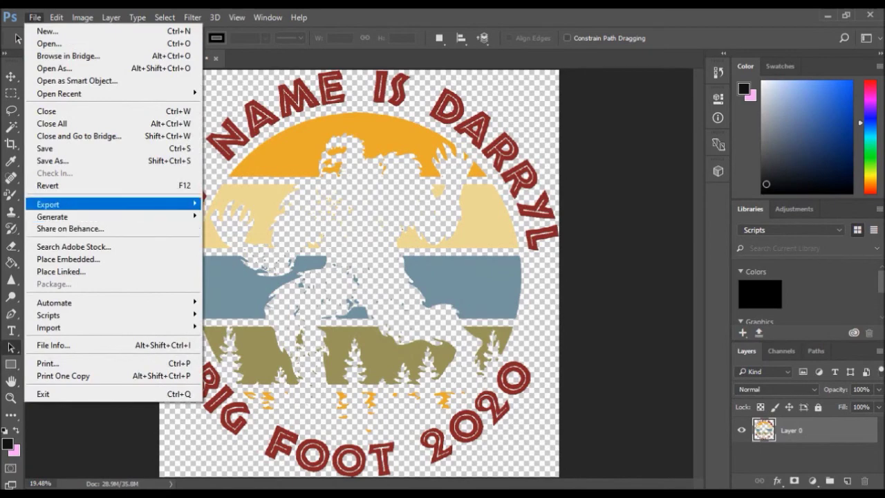
mouse_move(103, 204)
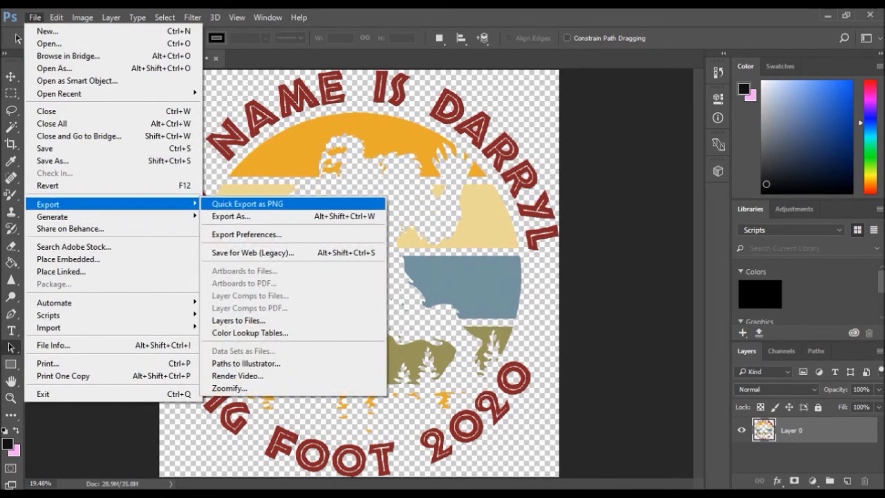
click(256, 205)
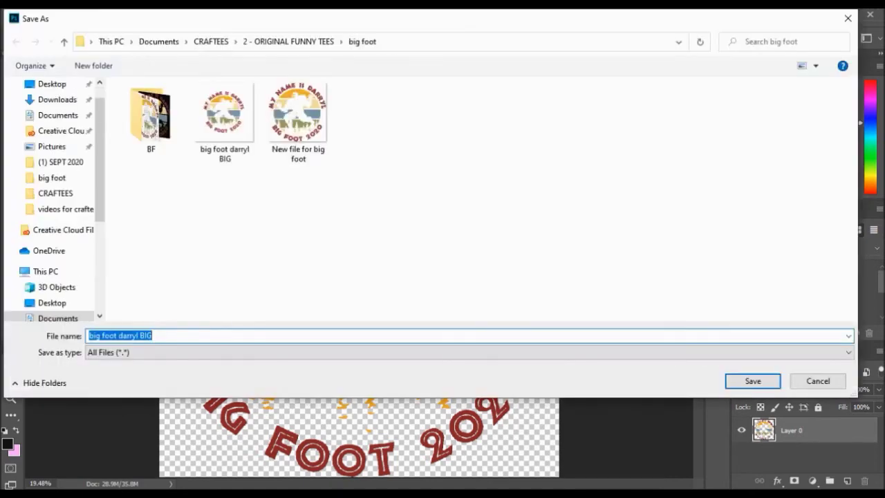
click(298, 121)
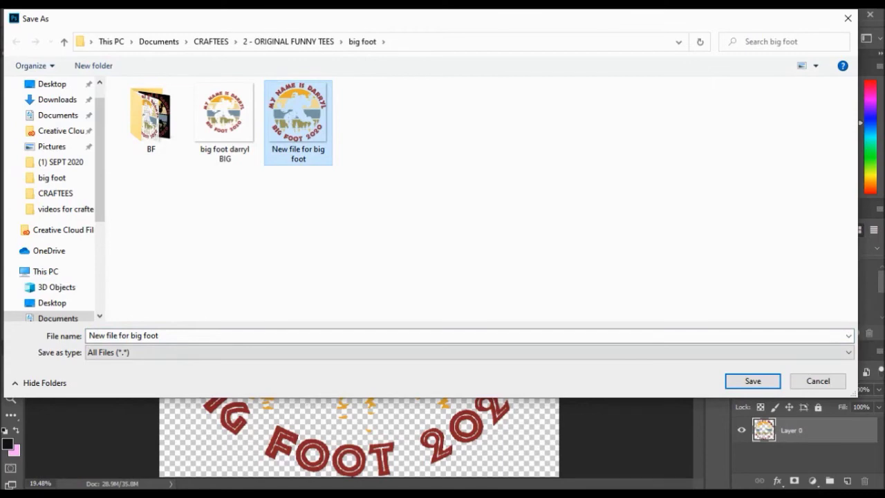
click(753, 381)
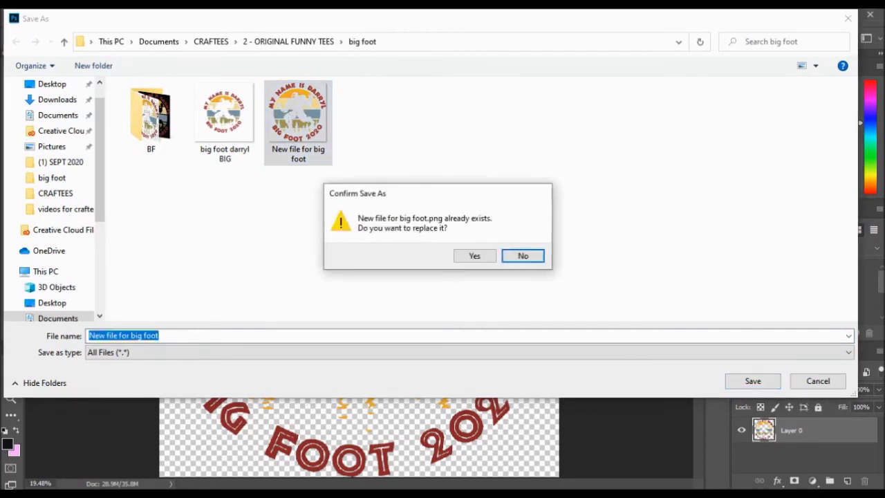
click(470, 256)
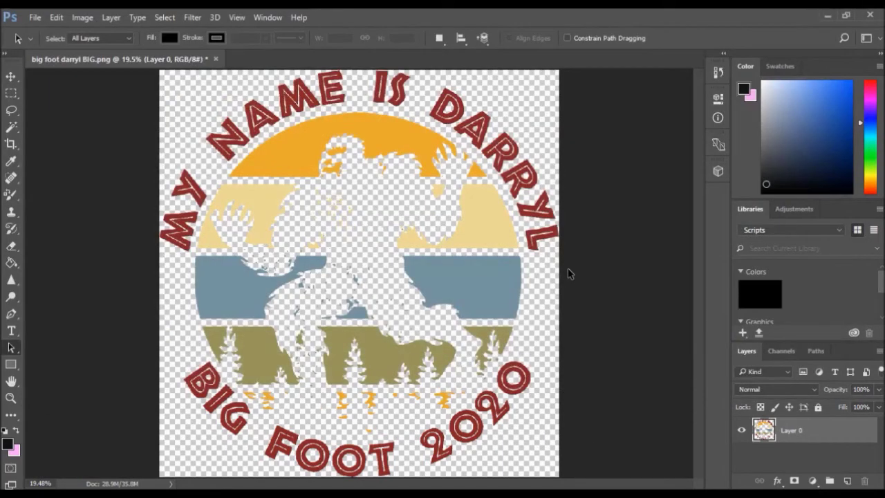